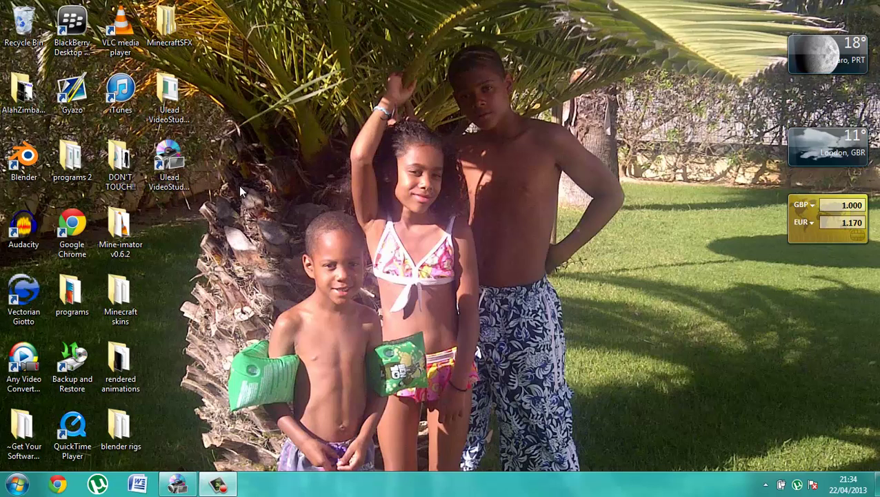
Launch Ulead VideoStudio and restore its editor window showing the Edit step, library and timeline
click(180, 181)
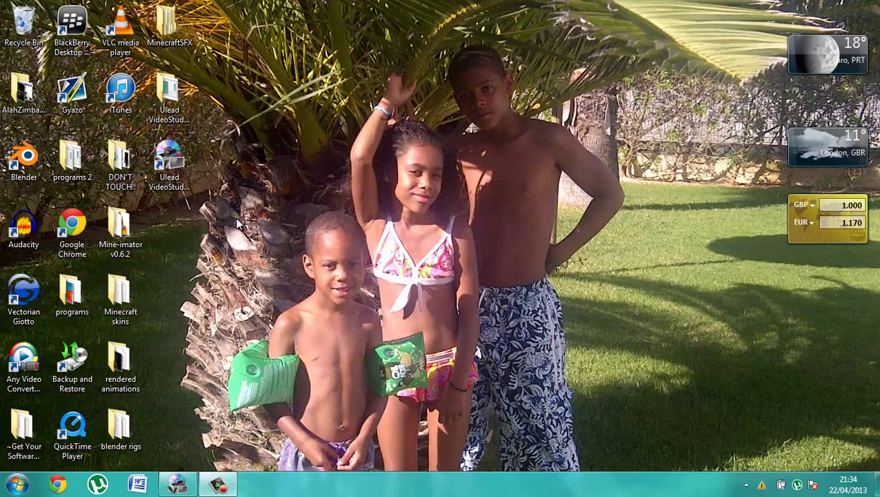
click(322, 259)
click(221, 486)
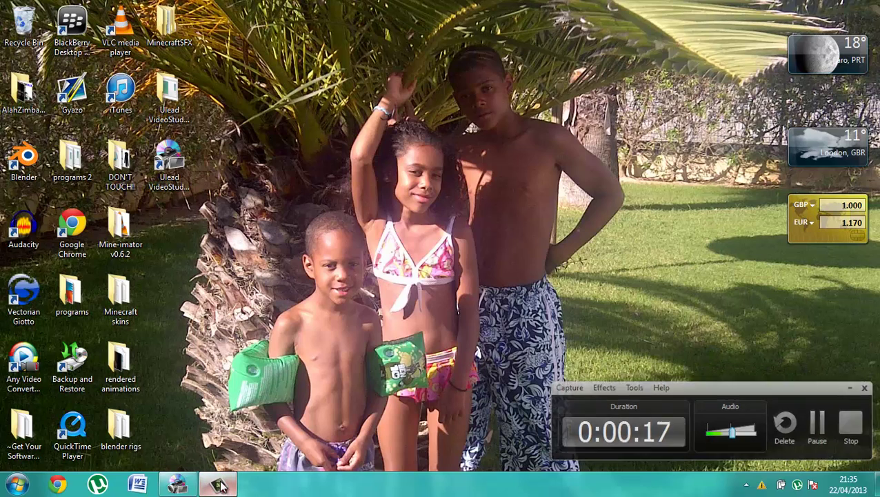
click(221, 486)
click(176, 485)
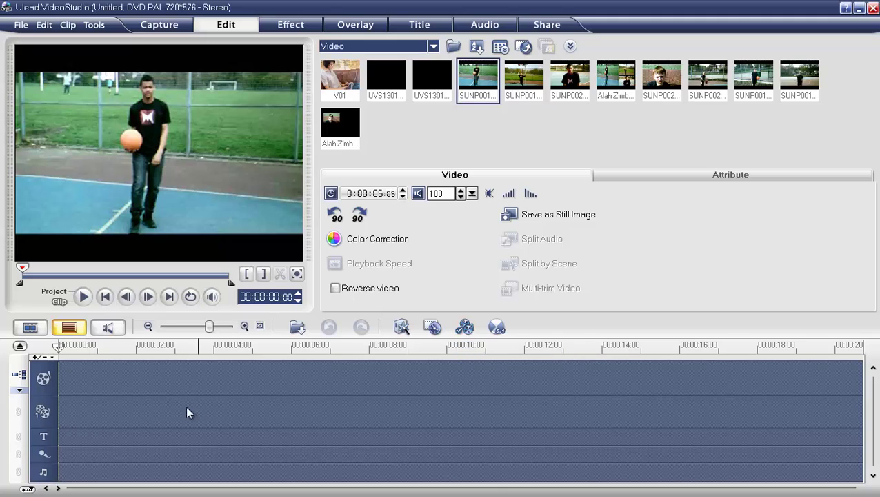
Enable only Overlay Track #2 in the Overlay Track Manager, giving the timeline two overlay tracks
click(468, 328)
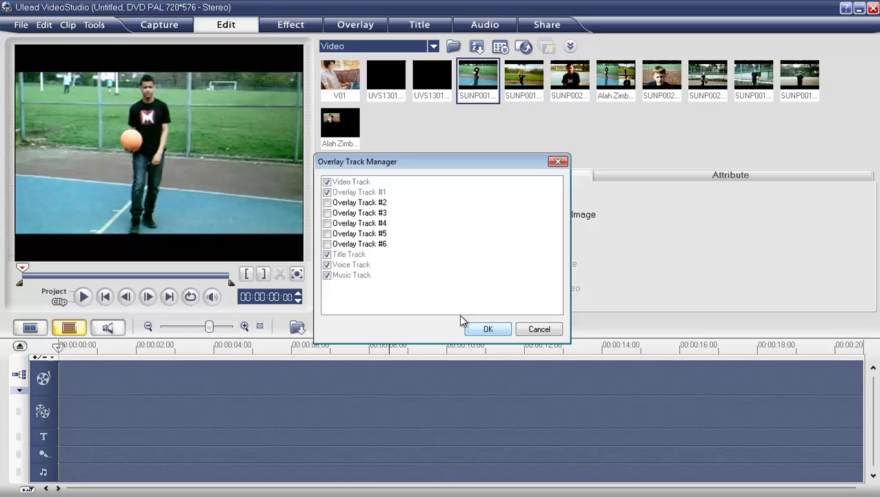
click(327, 203)
click(327, 212)
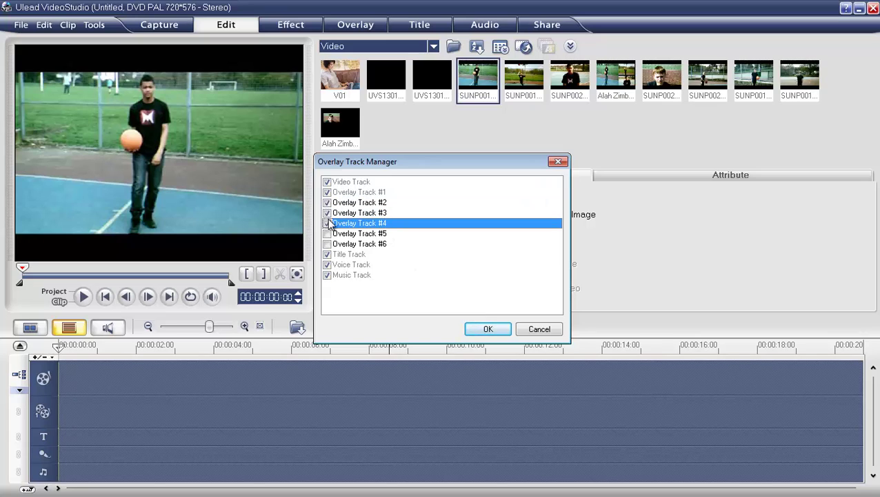
click(327, 233)
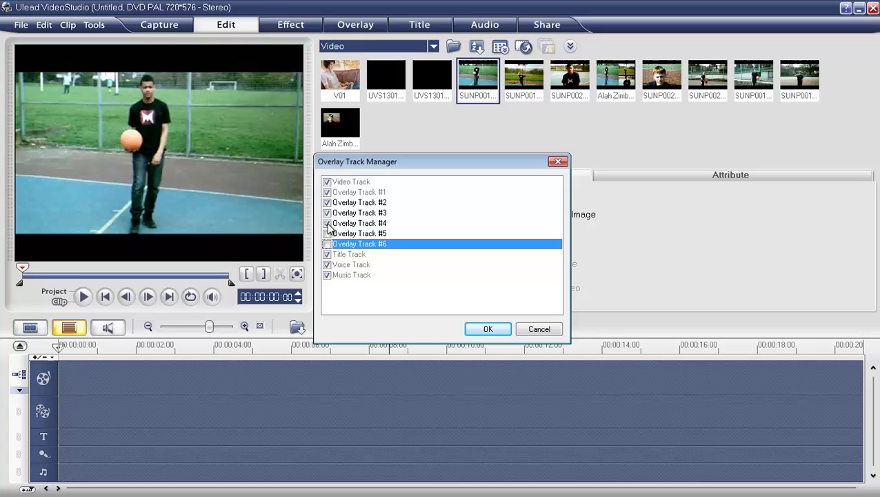
click(327, 202)
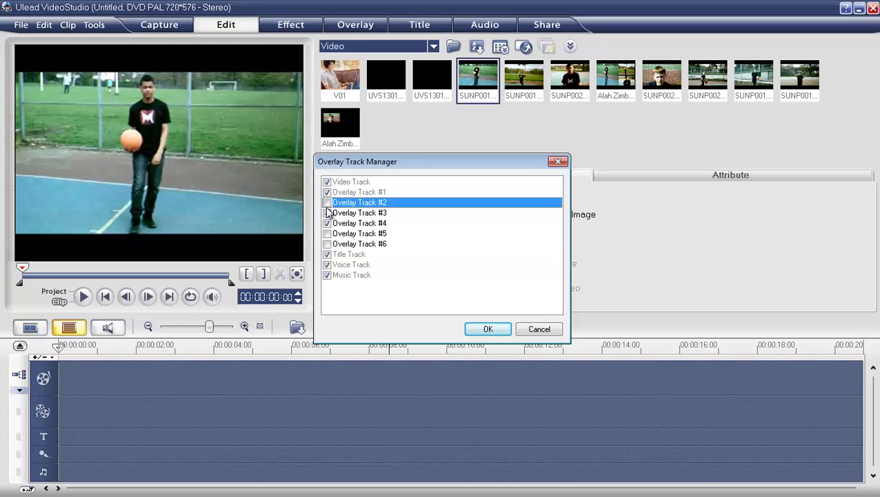
click(327, 213)
click(327, 223)
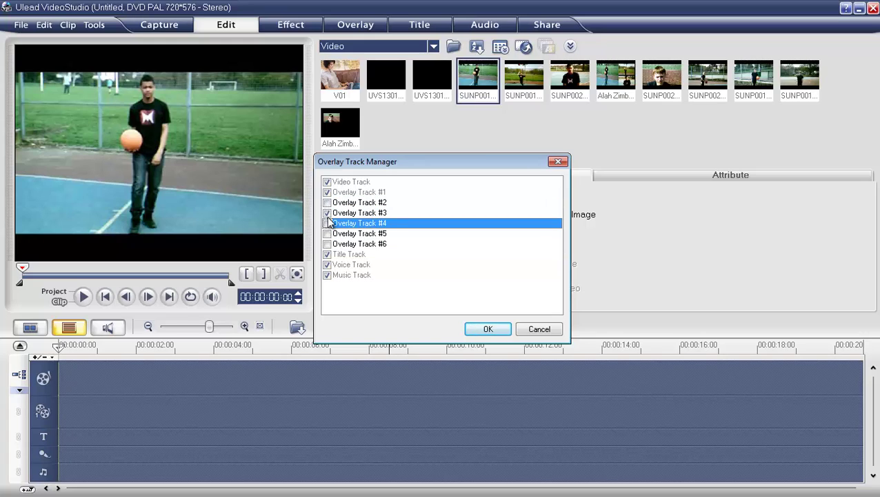
click(327, 203)
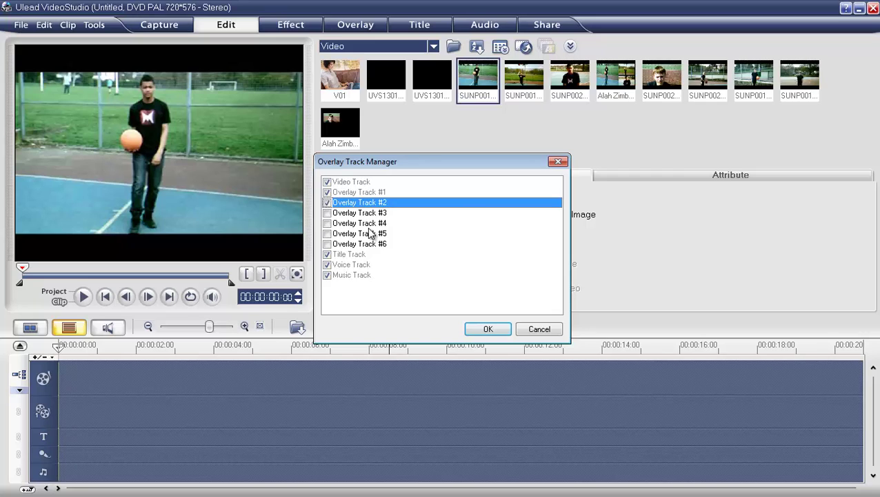
click(489, 328)
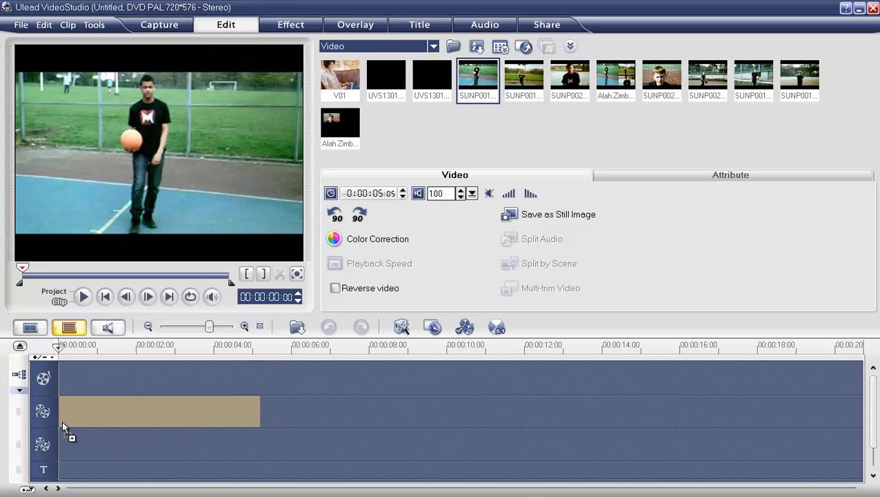
Drag SUNP0018_WMV V9.wmv from the library onto the start of Overlay Track 1
drag(143, 393, 62, 420)
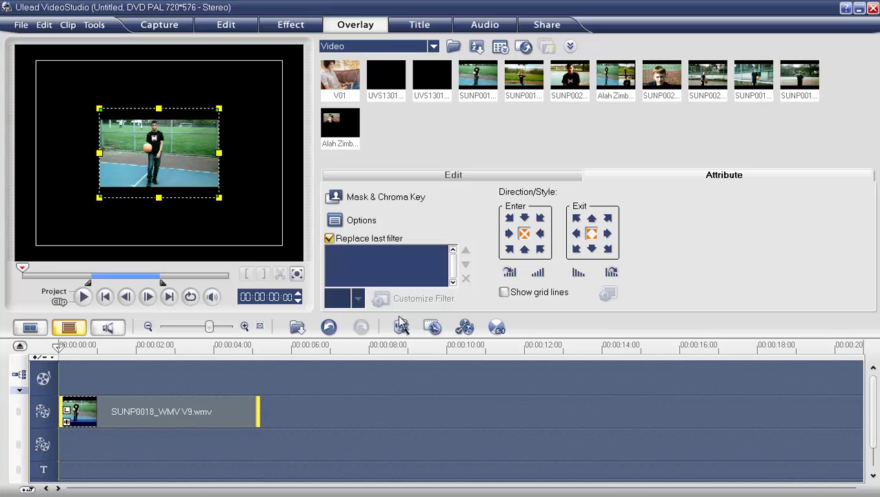
Drag SUNP0020_WMV V9.wmv from the library onto the start of Overlay Track 2
click(186, 449)
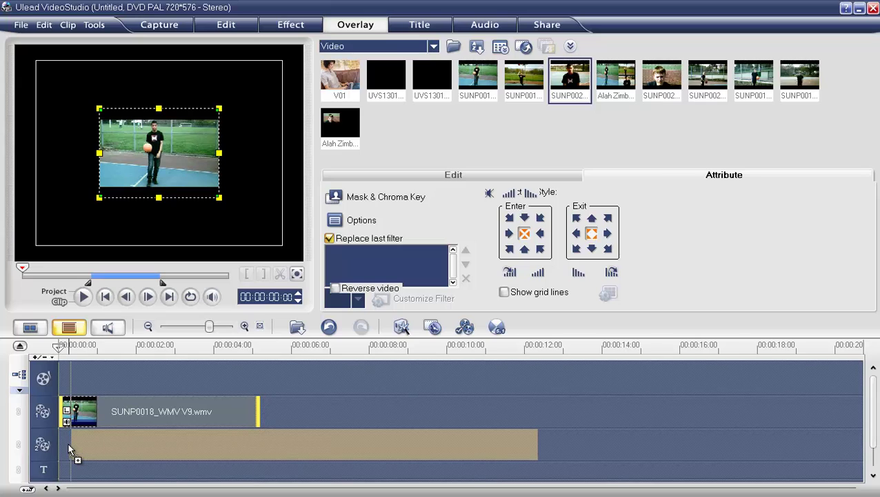
drag(68, 446, 272, 262)
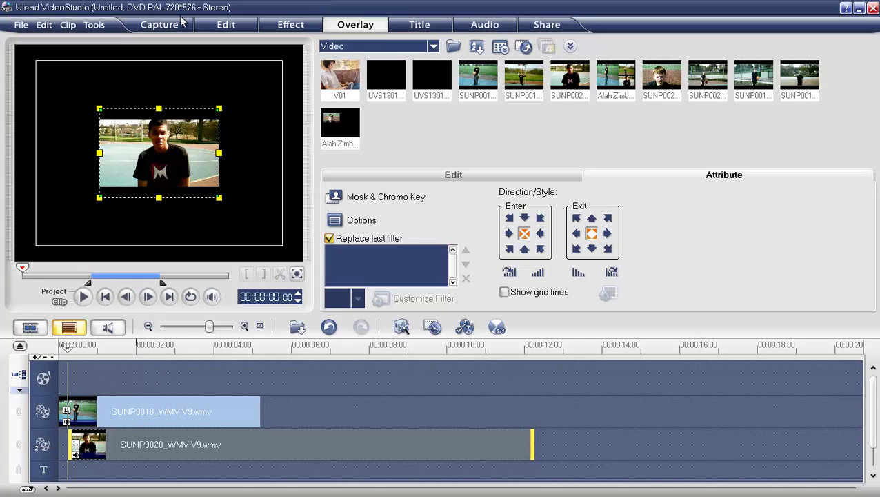
Move the SUNP0020 inset to the frame's right side and the SUNP0018 inset toward the upper left
drag(168, 143, 203, 169)
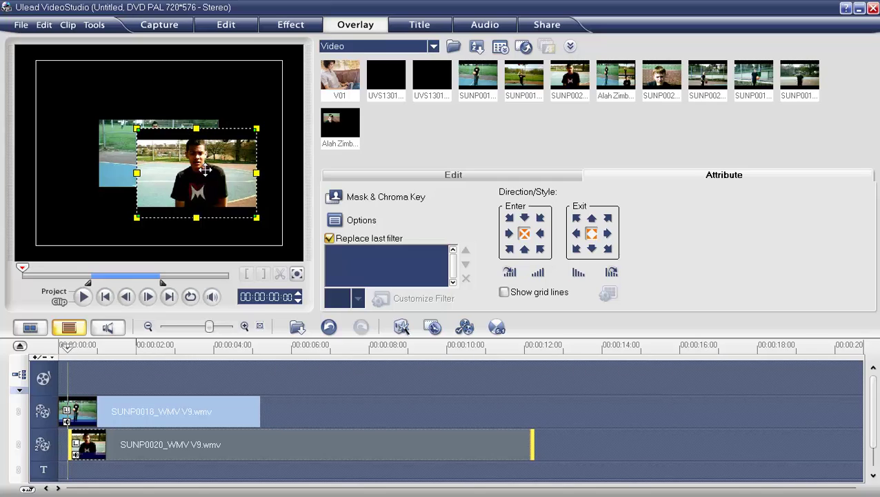
drag(203, 169, 230, 150)
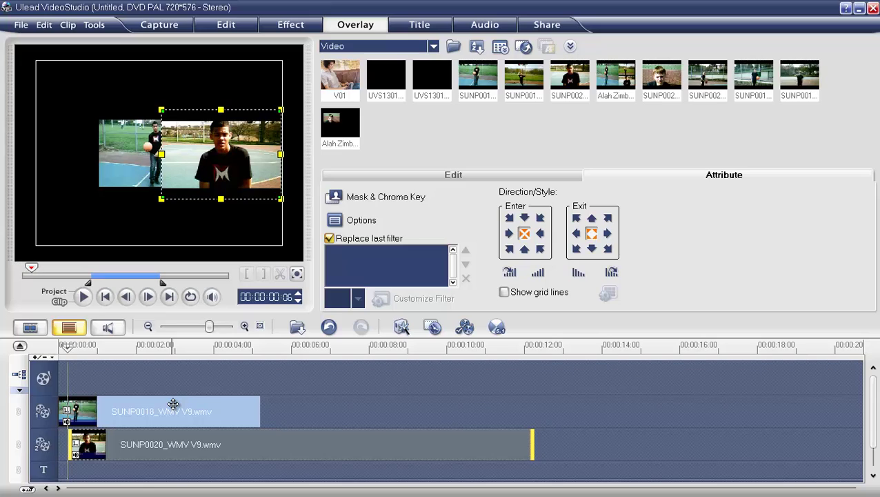
key(Tab)
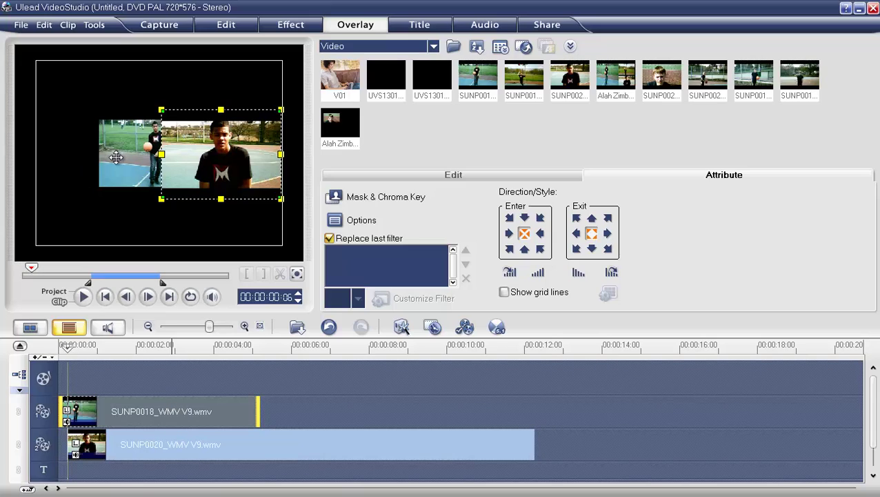
drag(188, 156, 92, 159)
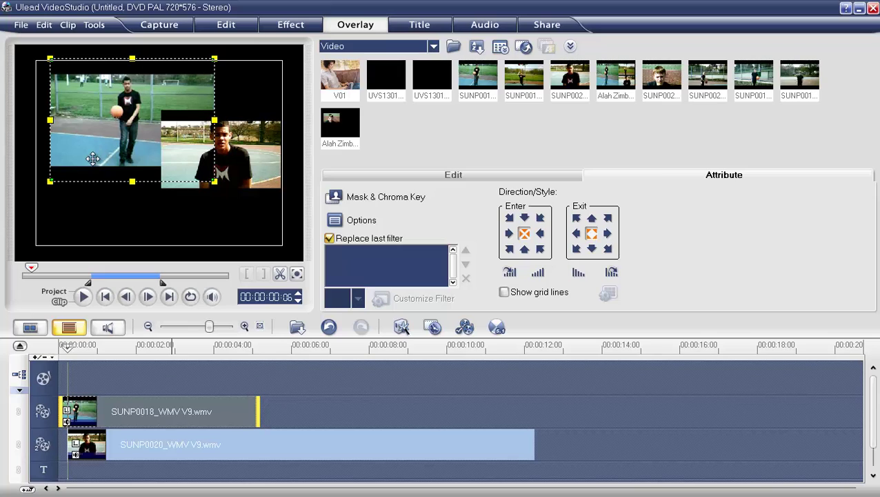
Drag the SUNP0018 inset left and down to line it up beside the SUNP0020 inset
drag(93, 159, 46, 176)
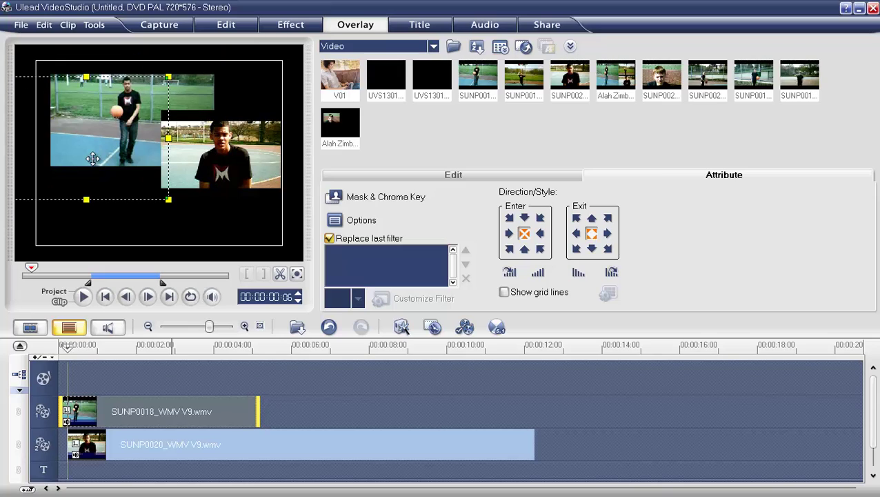